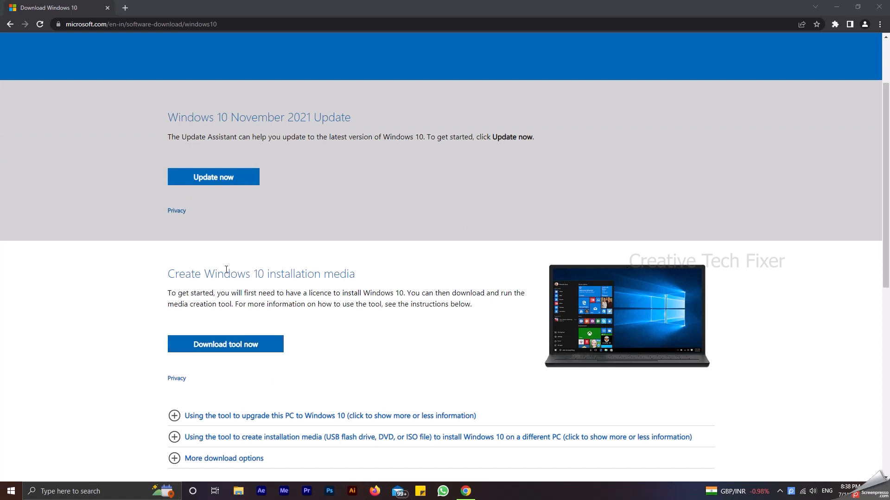
Open the browser's developer tools for the Download Windows 10 page and show the Network conditions settings.
scroll(364, 289, "up", 2)
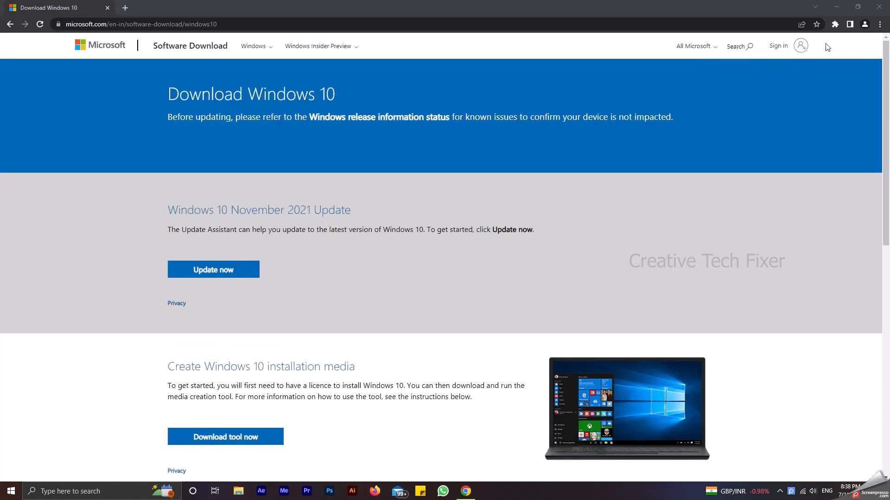
left_click(879, 25)
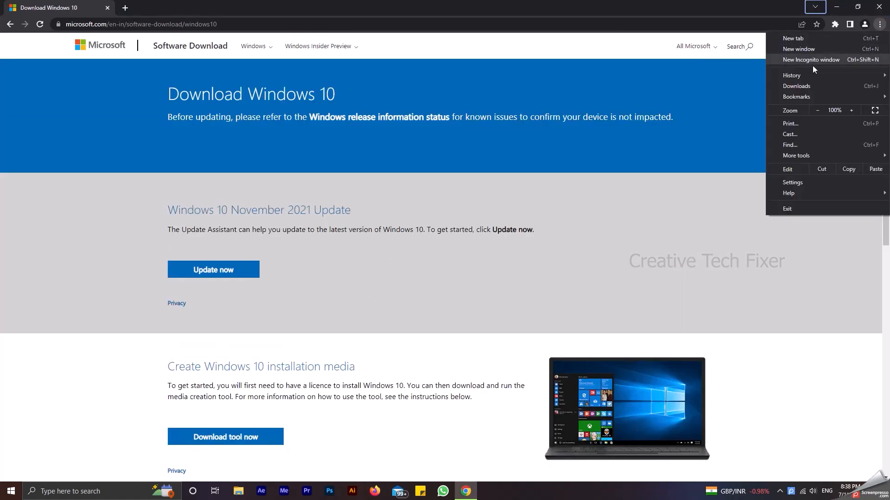
mouse_move(792, 157)
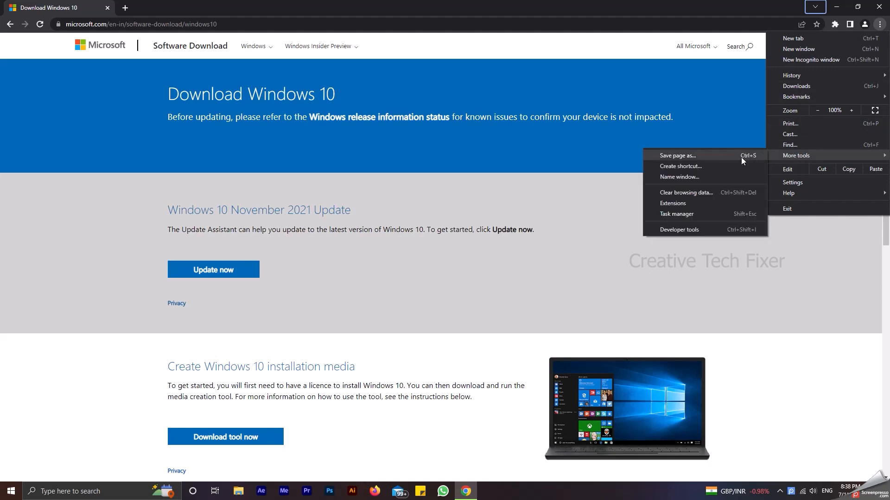
left_click(681, 230)
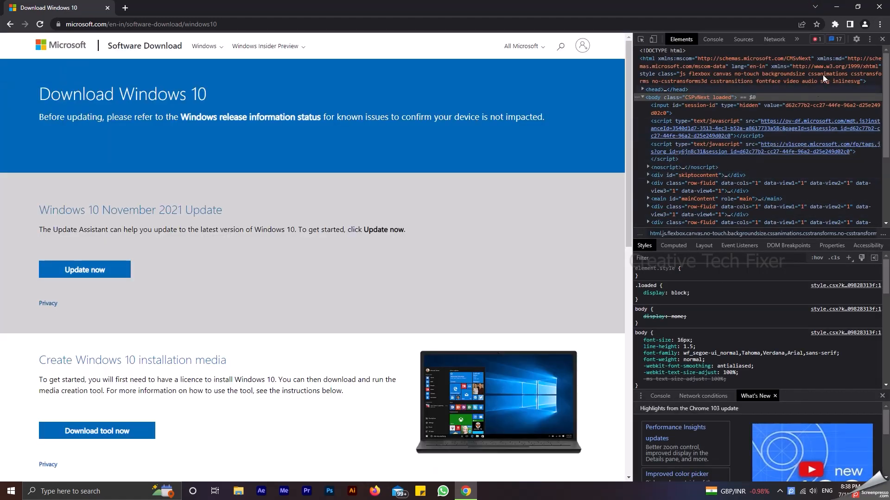
left_click(869, 39)
mouse_move(835, 112)
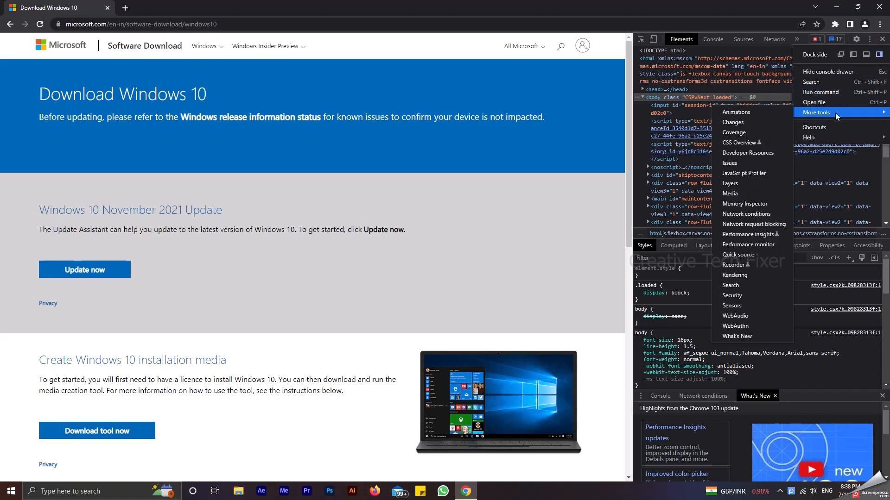
left_click(749, 214)
Override the browser's default user agent with Chrome — Chrome OS and reload the Download Windows 10 page.
scroll(765, 213, "down", 3)
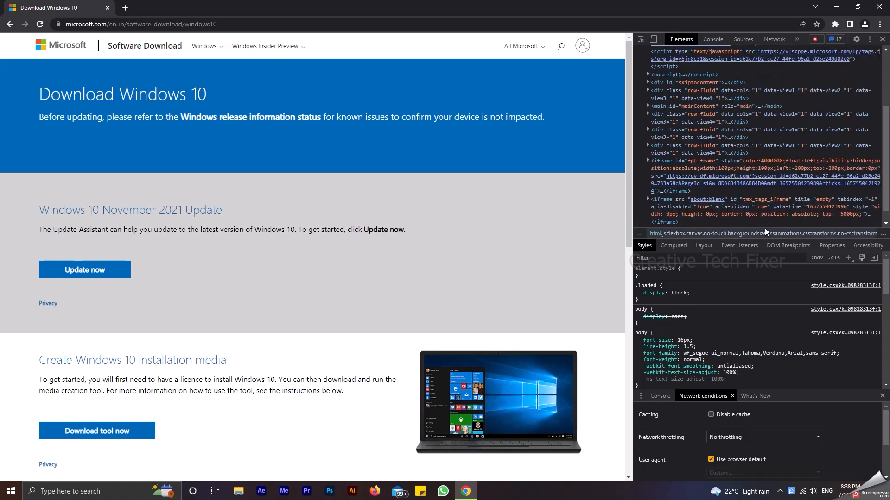
scroll(715, 463, "down", 2)
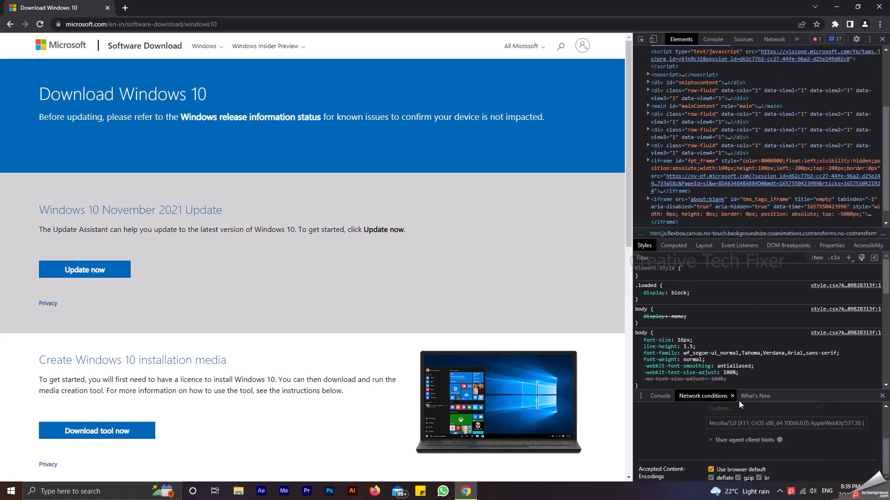
scroll(802, 433, "up", 2)
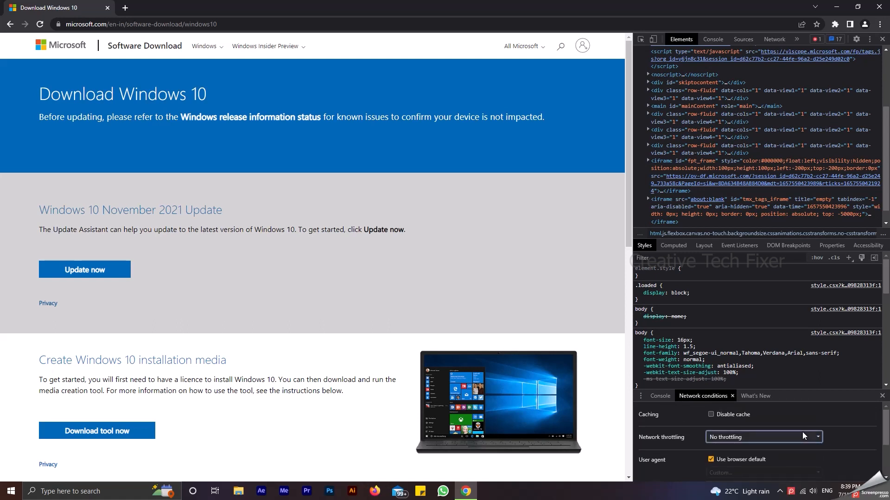
scroll(803, 432, "down", 2)
scroll(802, 432, "up", 2)
left_click(711, 460)
scroll(749, 452, "down", 1)
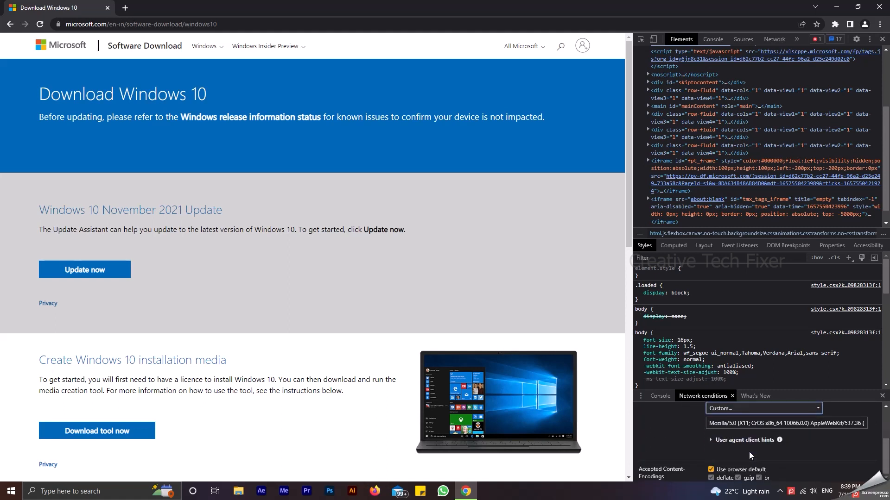
left_click(816, 408)
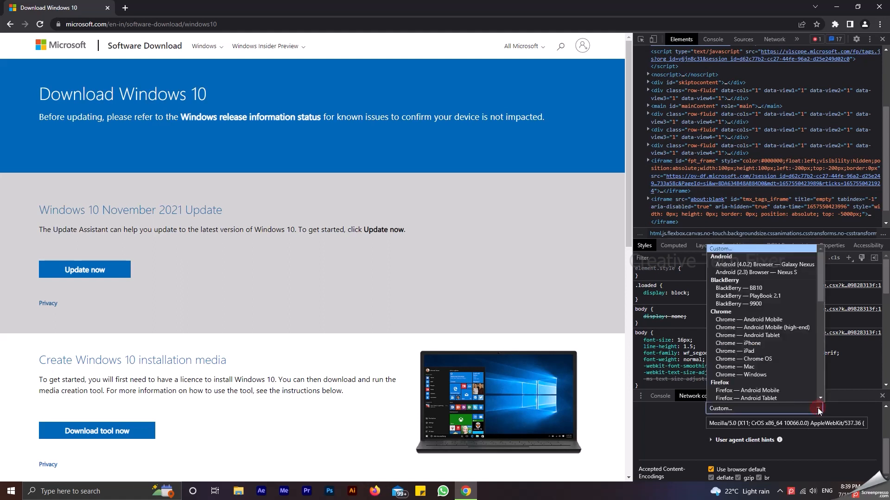
left_click(757, 359)
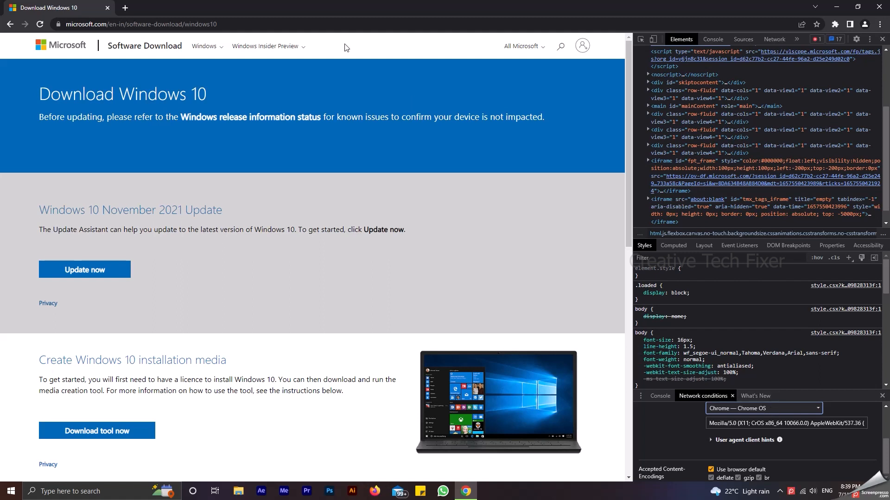
left_click(40, 25)
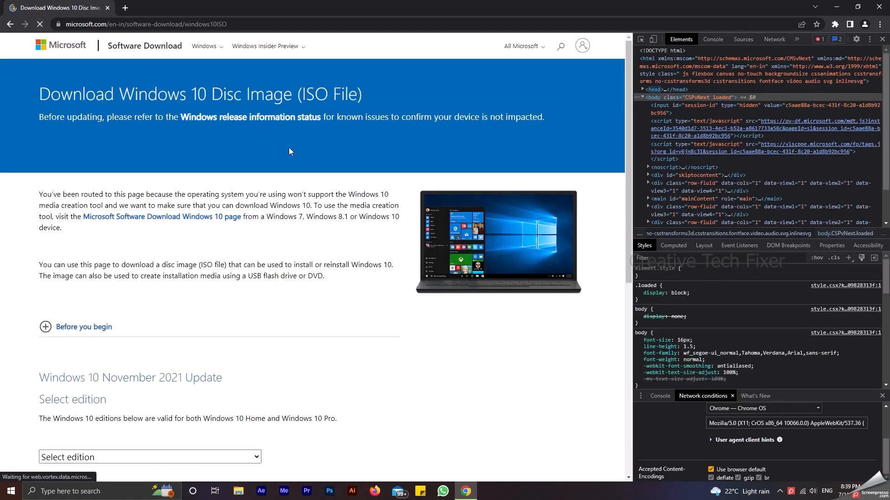
Choose Windows 10 (multi-edition ISO) as the edition and confirm it.
scroll(274, 267, "down", 5)
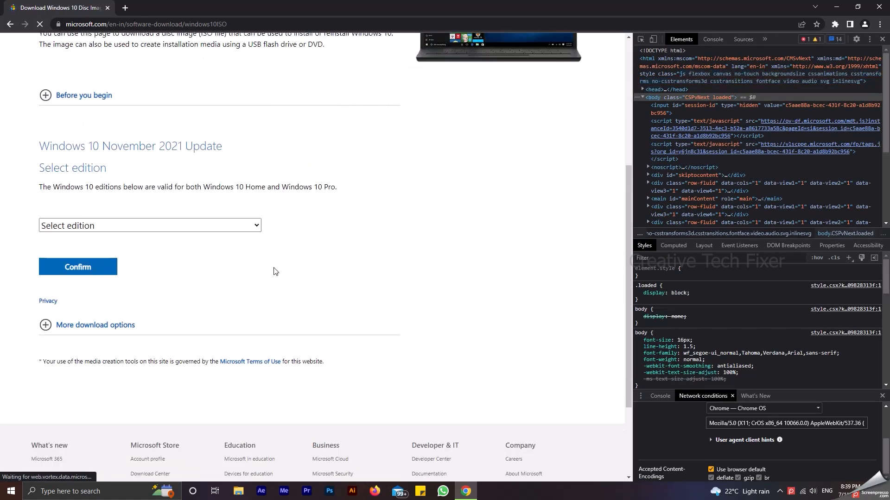
scroll(275, 272, "down", 1)
left_click(258, 179)
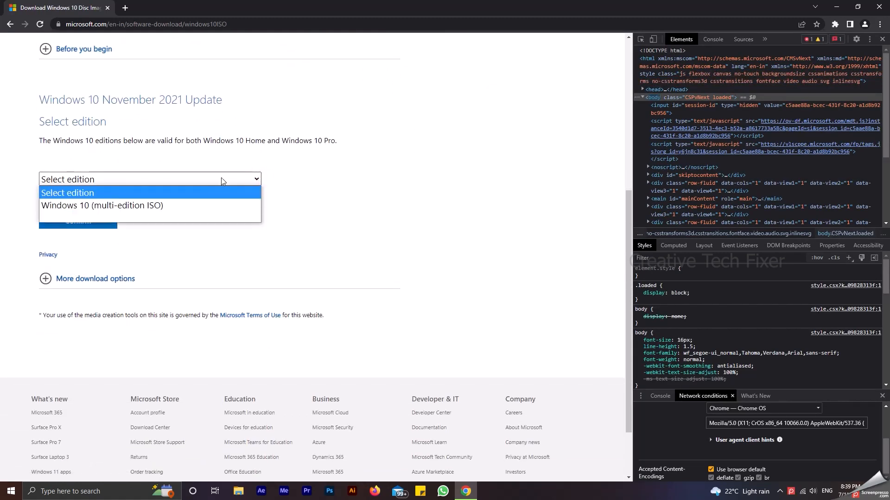
left_click(155, 205)
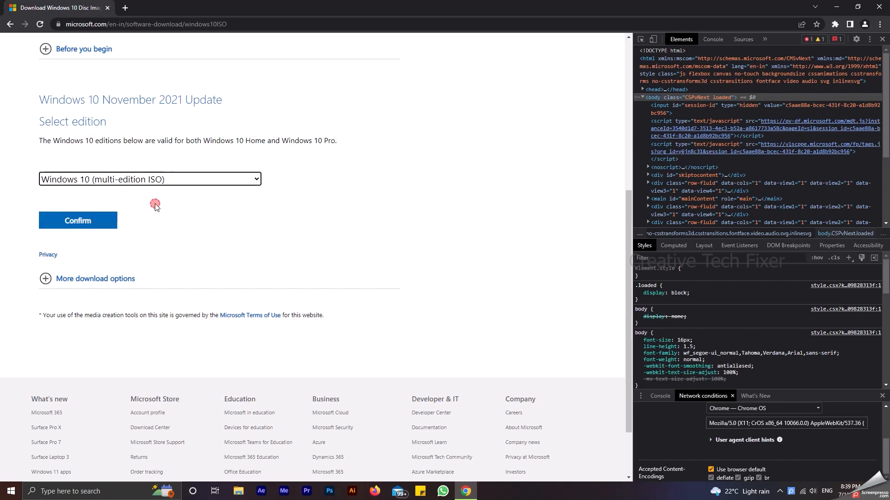
left_click(99, 225)
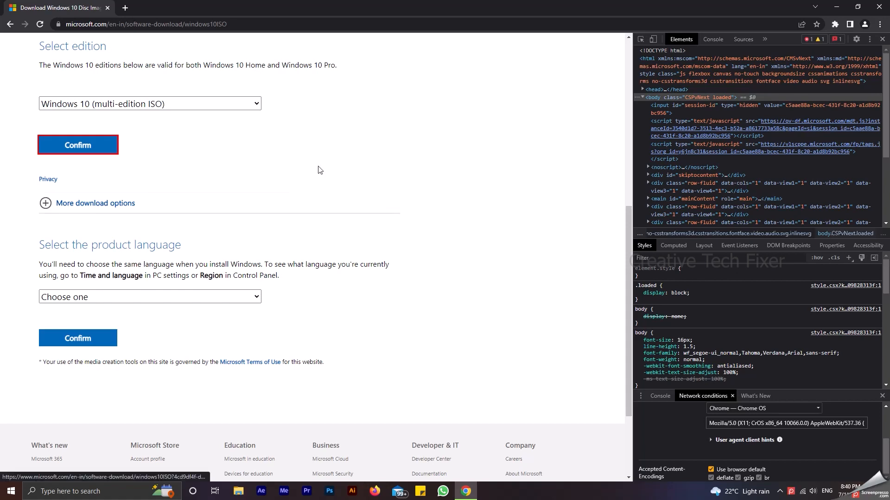
Choose English (United States) as the product language and confirm it.
scroll(319, 155, "down", 2)
scroll(319, 155, "down", 2)
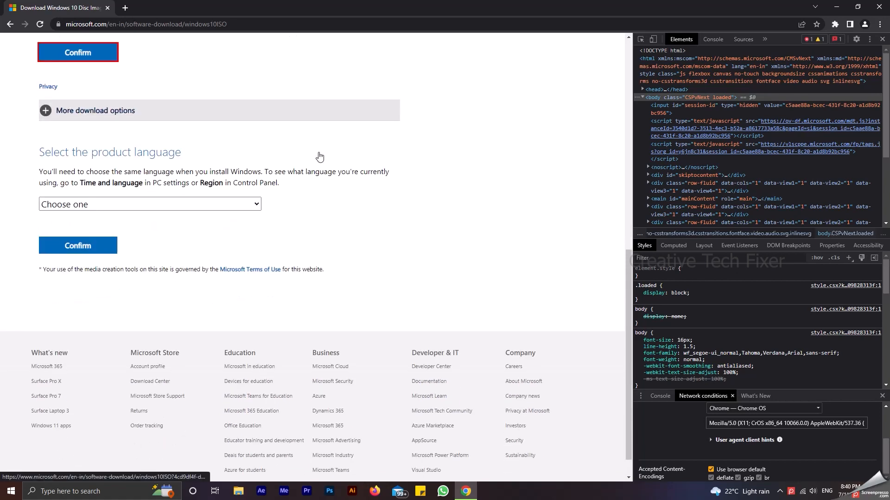
left_click(250, 206)
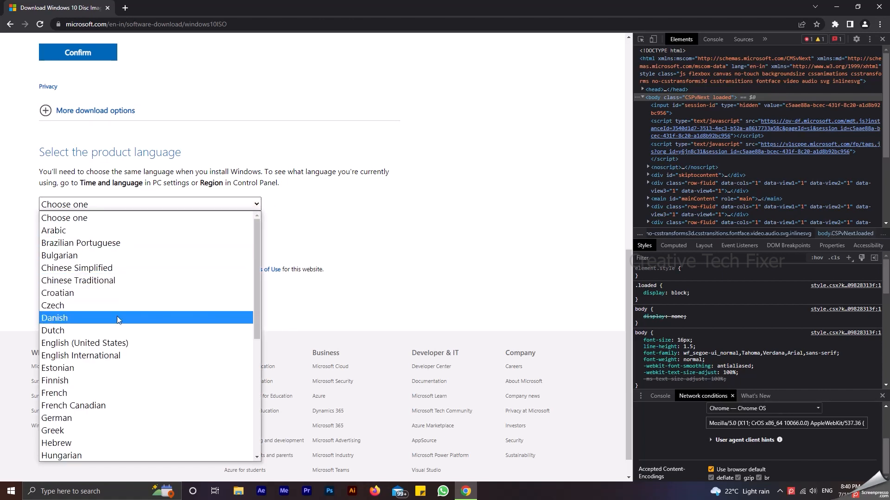
left_click(106, 346)
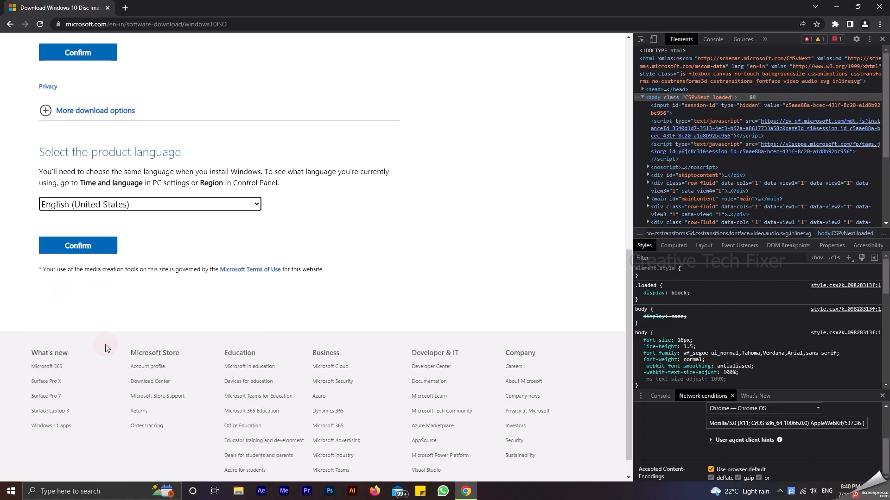
left_click(101, 243)
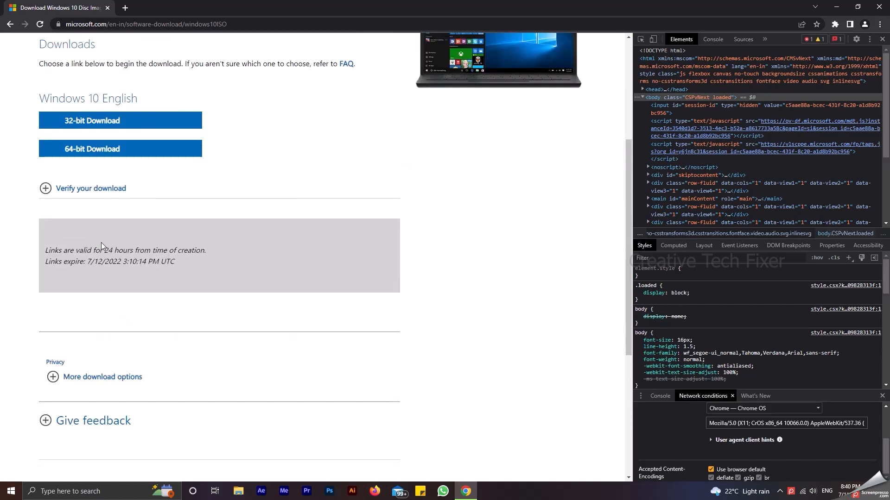
Start the 32-bit Windows 10 ISO download, saving Win10_21H2_English_x32.iso in the Downloads folder.
scroll(123, 266, "up", 3)
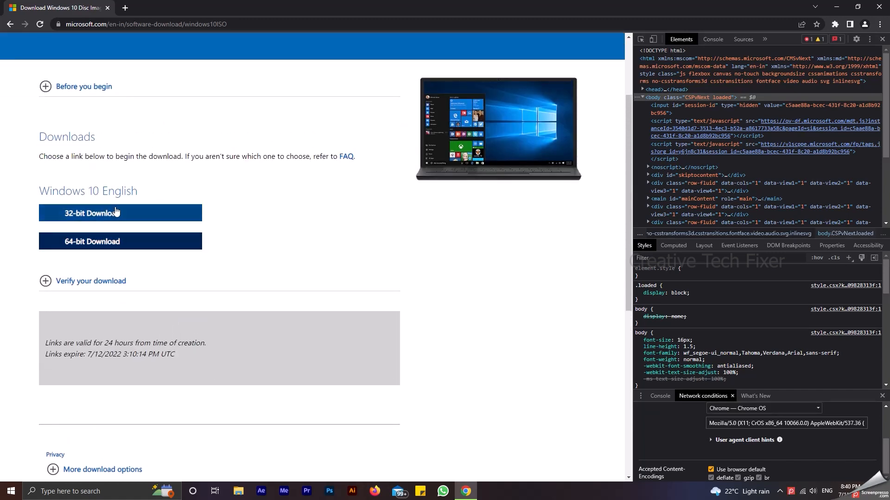
left_click(104, 219)
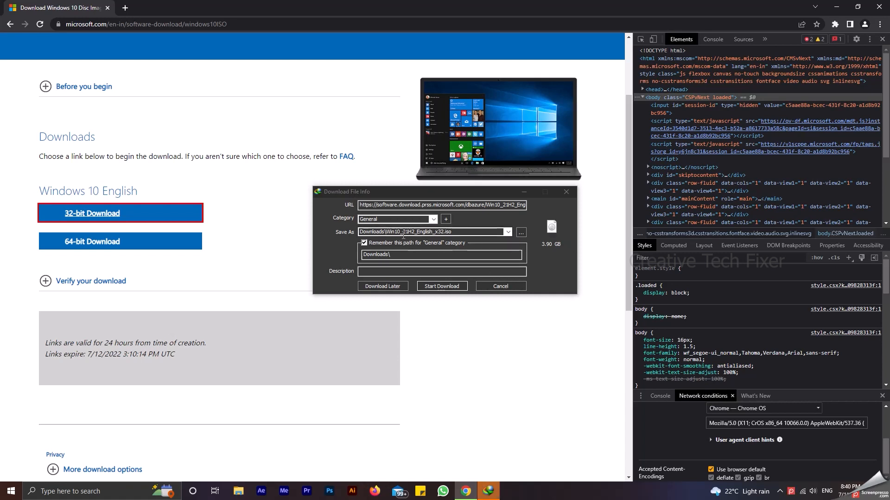
left_click(508, 232)
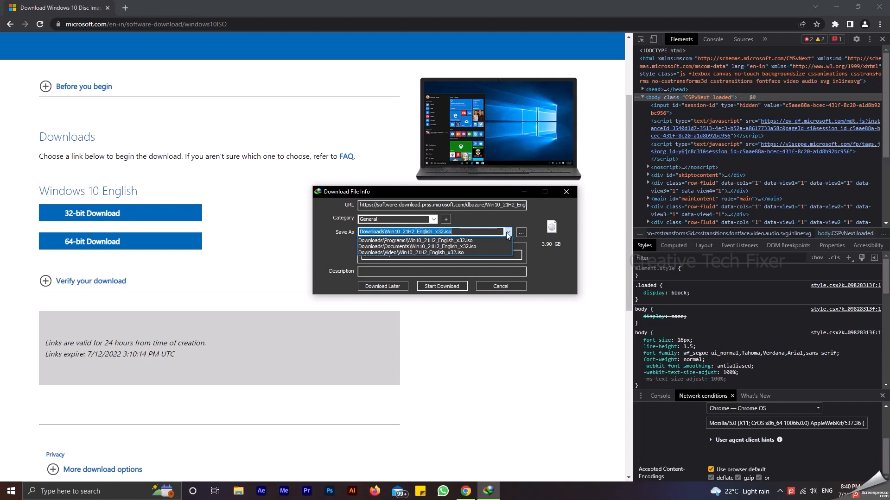
left_click(508, 233)
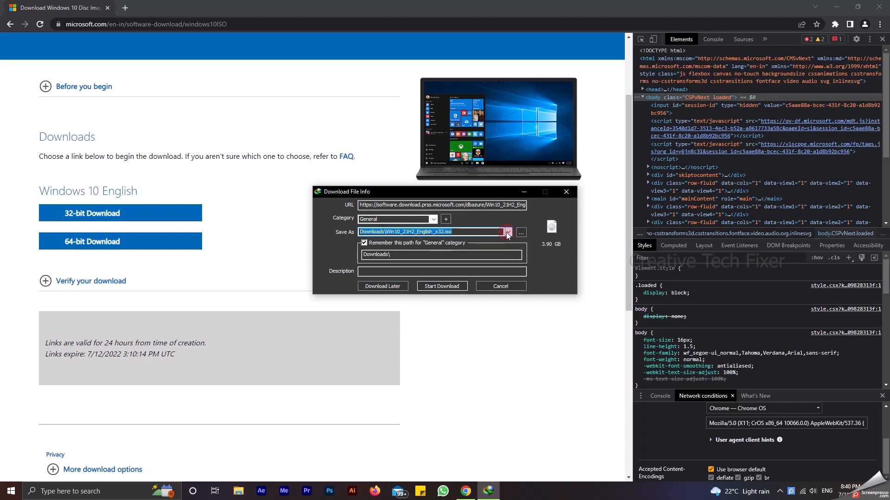
left_click(440, 287)
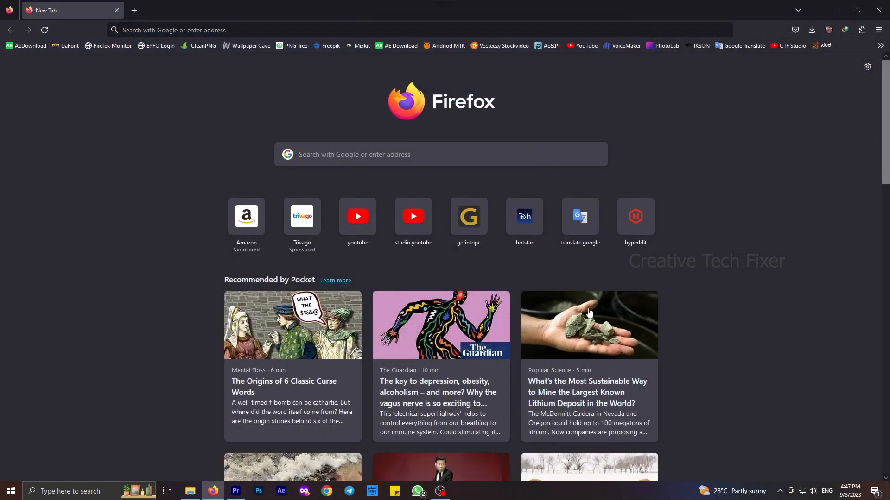
Switch to Firefox, search Google for "rufus download" and open the official rufus.ie site.
left_click(316, 161)
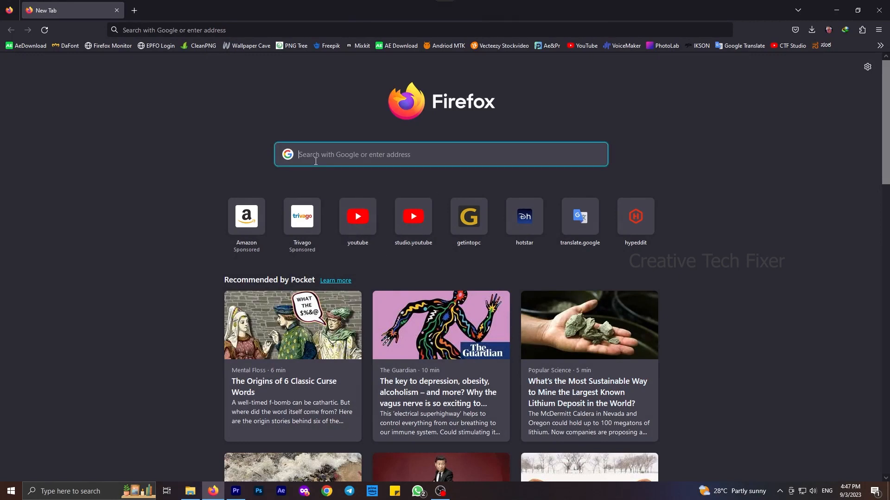
type("rufus")
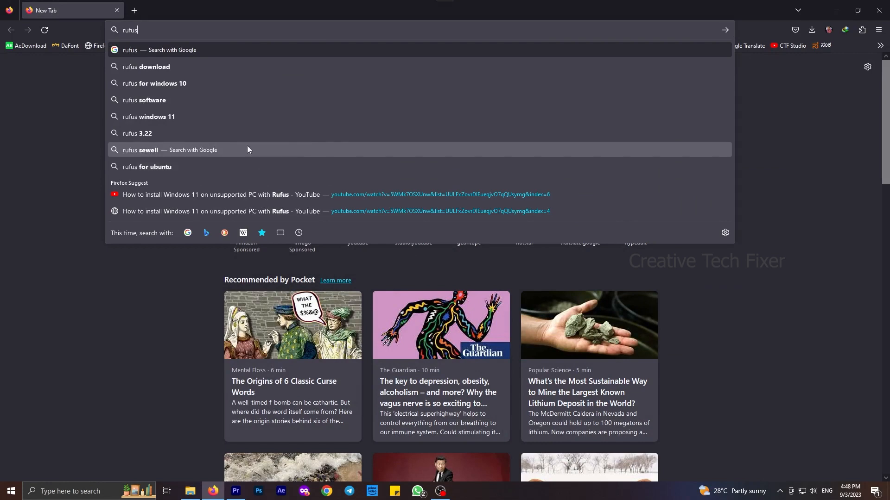
left_click(153, 69)
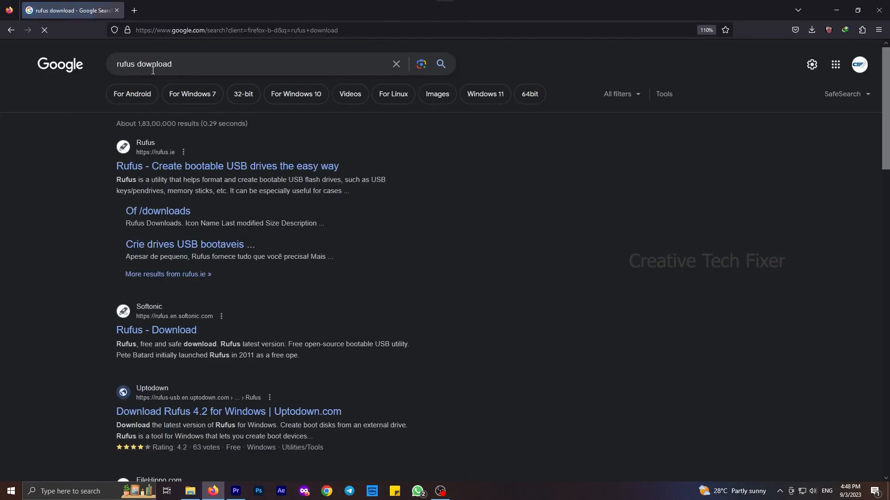
left_click(179, 168)
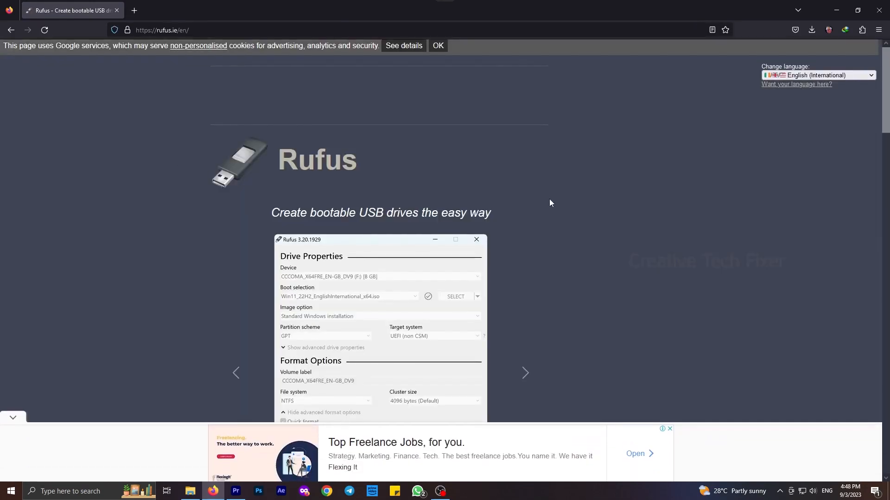
Download the portable Windows x64 release rufus-4.2p.exe and dismiss the download completion dialog.
scroll(550, 201, "down", 1)
scroll(550, 204, "down", 10)
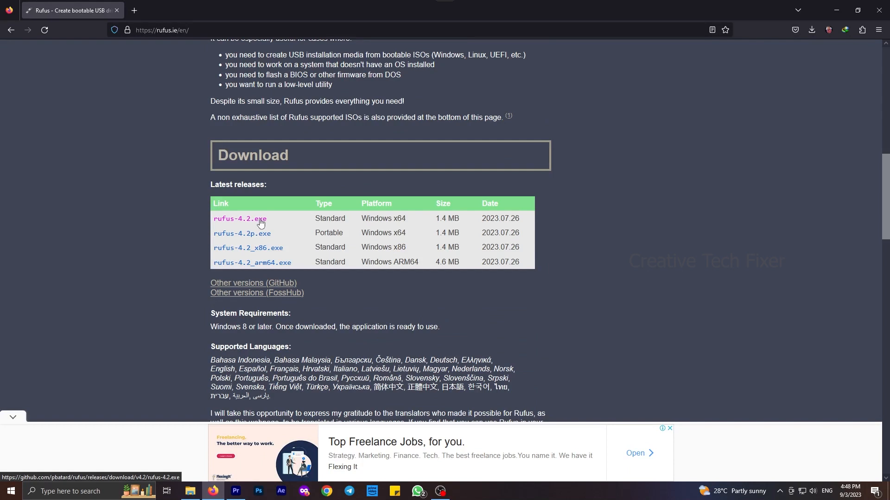
left_click(249, 237)
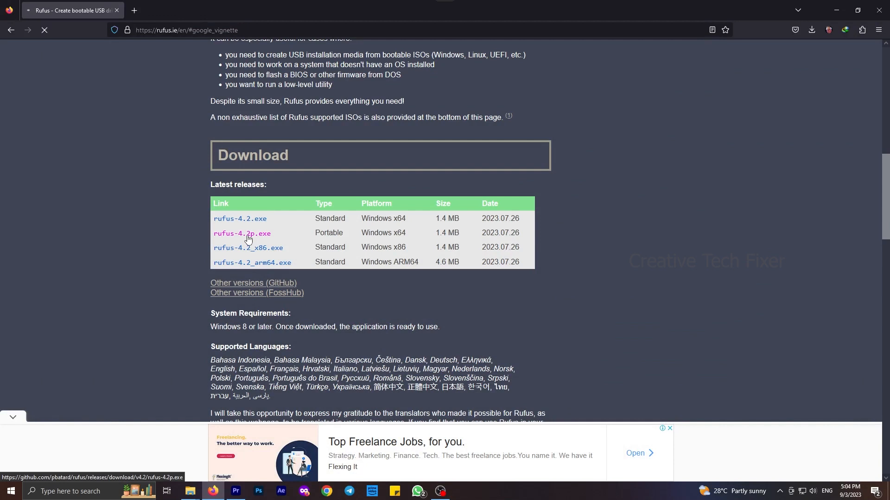
left_click(433, 286)
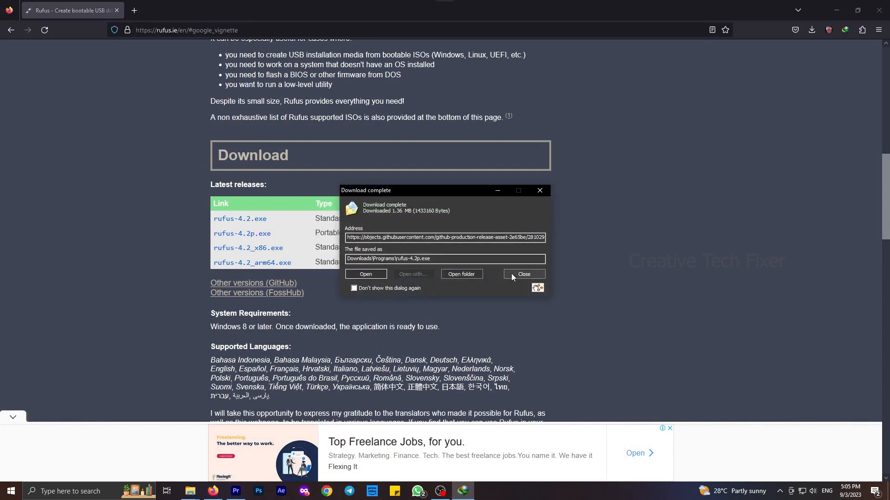
left_click(511, 274)
Switch to the Programs download folder in File Explorer and launch rufus-4.2p.exe.
mouse_move(196, 495)
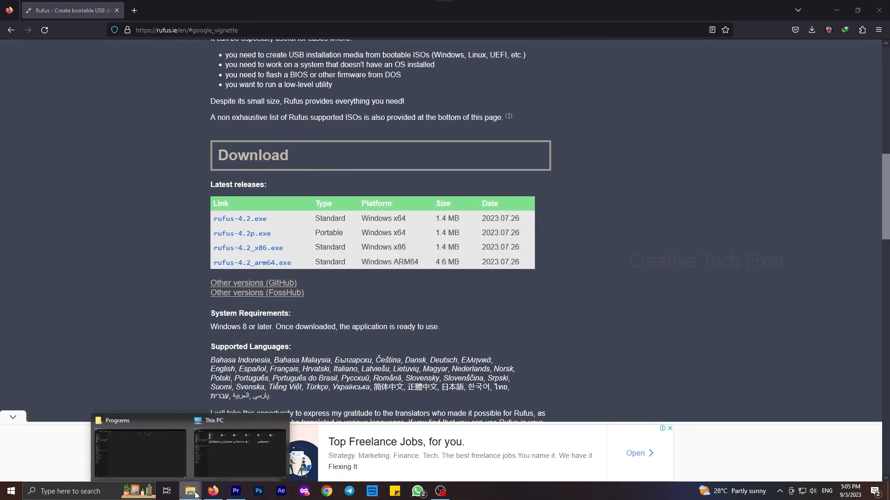
left_click(169, 468)
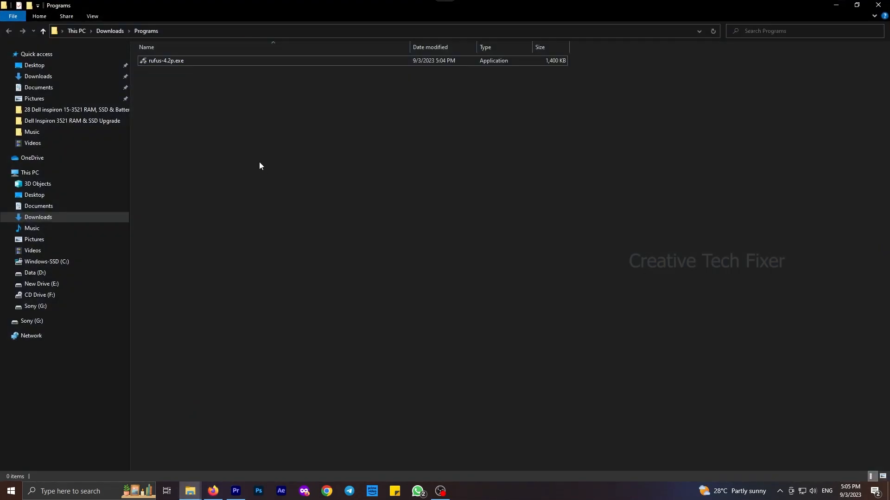
left_click(183, 64)
double_click(183, 64)
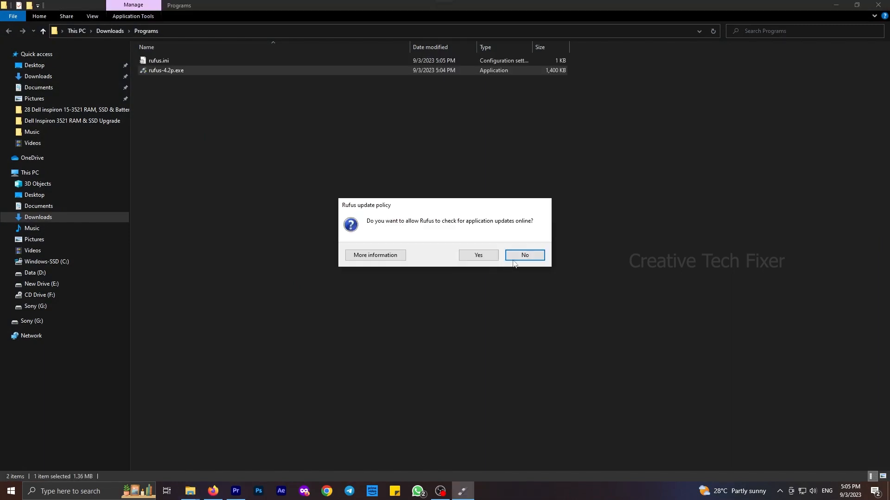
Decline online update checks for Rufus, minimize File Explorer and Firefox, and move the Rufus window aside on the desktop.
left_click(521, 256)
left_click(835, 5)
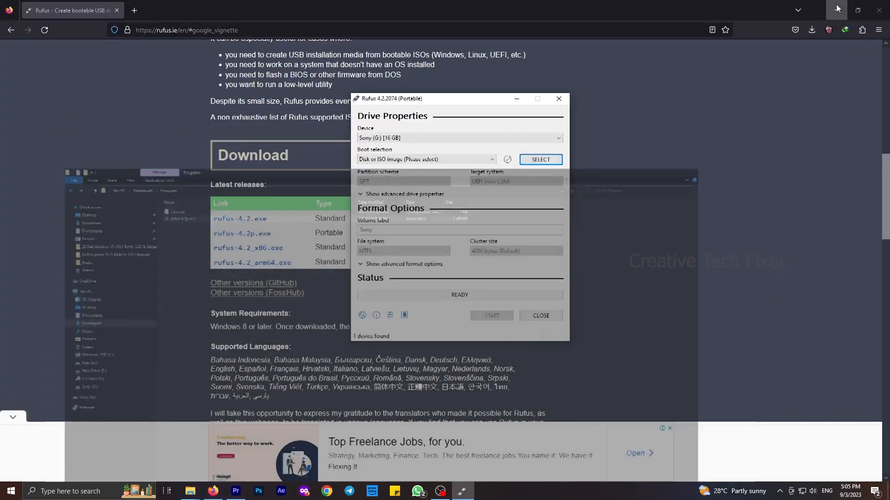
left_click(838, 8)
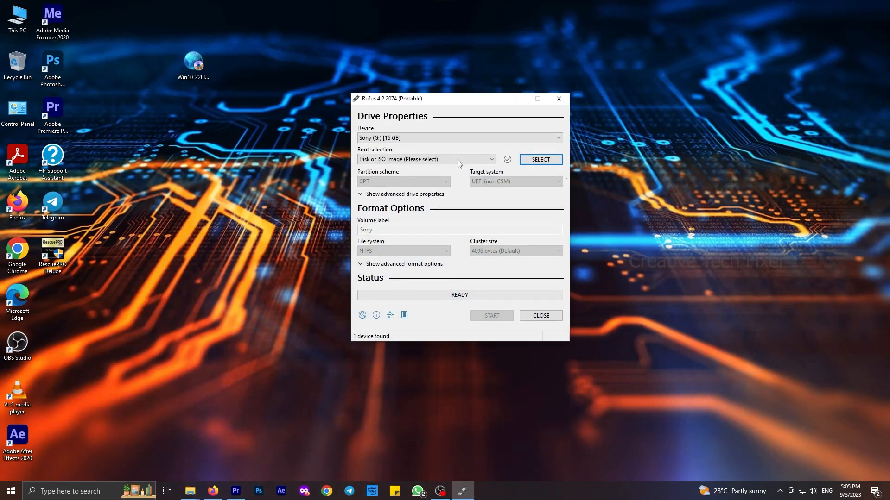
left_click_drag(452, 105, 505, 105)
left_click_drag(193, 64, 180, 45)
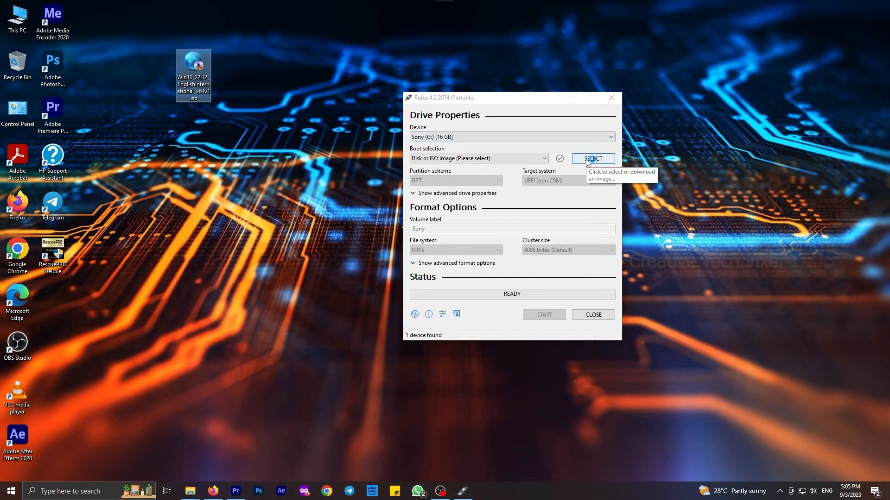
Check the available devices in Rufus against the Sony (G:) USB drive under This PC in File Explorer, and return to Rufus.
left_click(586, 137)
left_click(585, 137)
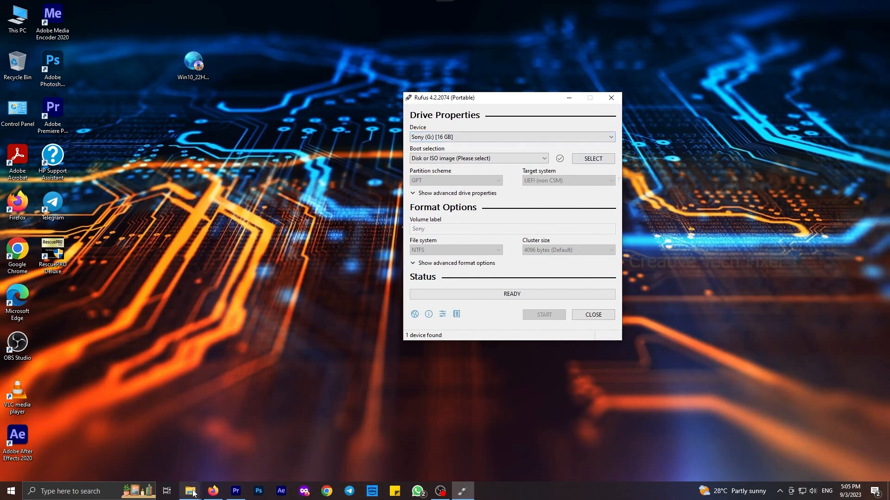
mouse_move(192, 493)
left_click(232, 444)
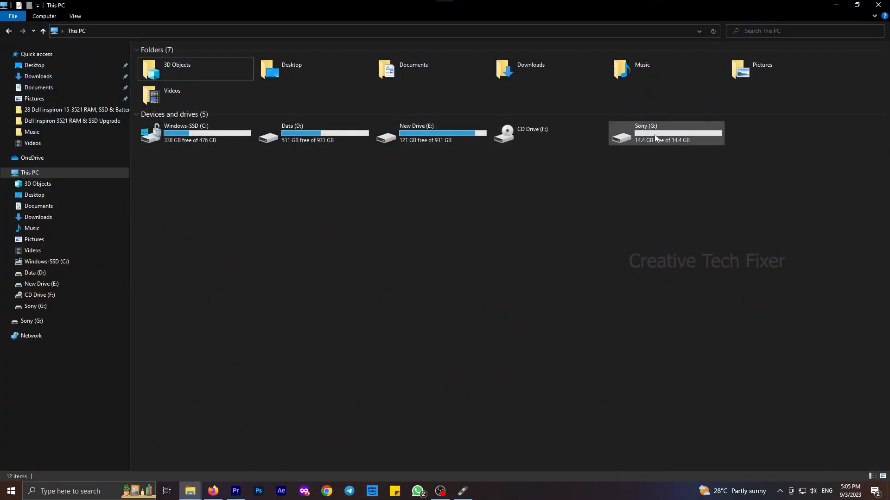
left_click(666, 134)
left_click(612, 237)
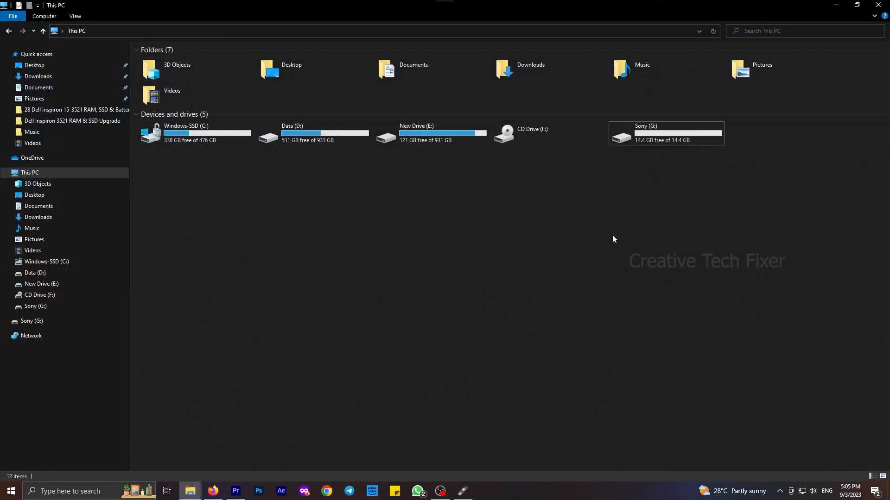
left_click(836, 5)
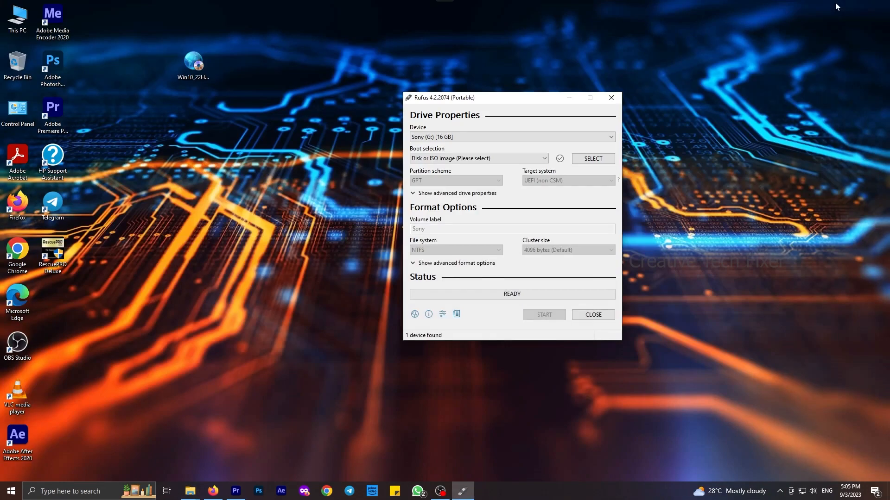
Load Win10_22H2_EnglishInternational_x64v1.iso from the Desktop as the boot image and reposition the Rufus window.
left_click(587, 158)
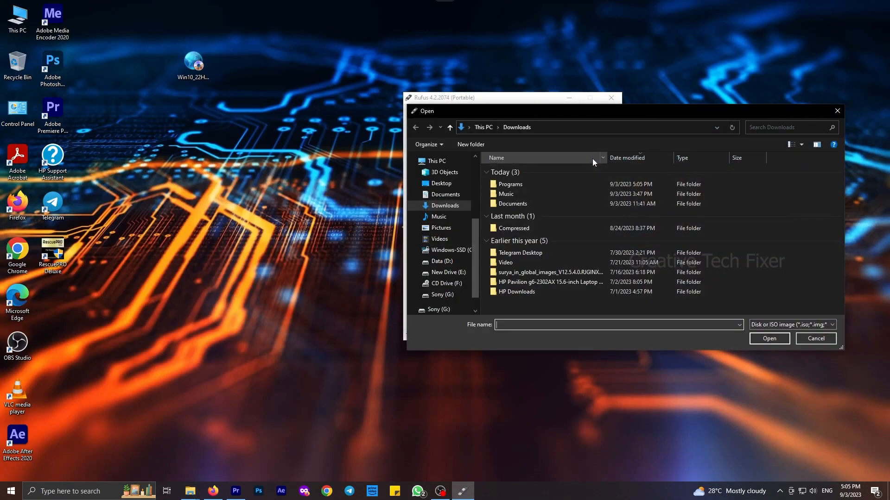
left_click(439, 183)
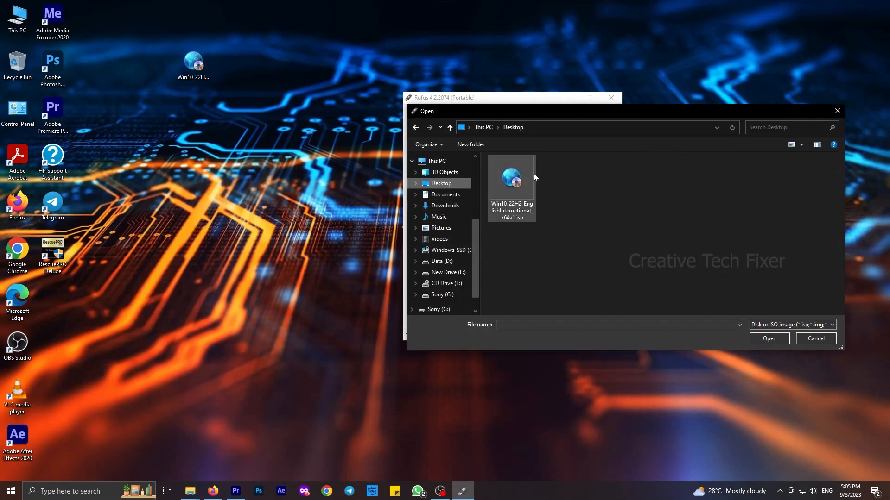
left_click(521, 184)
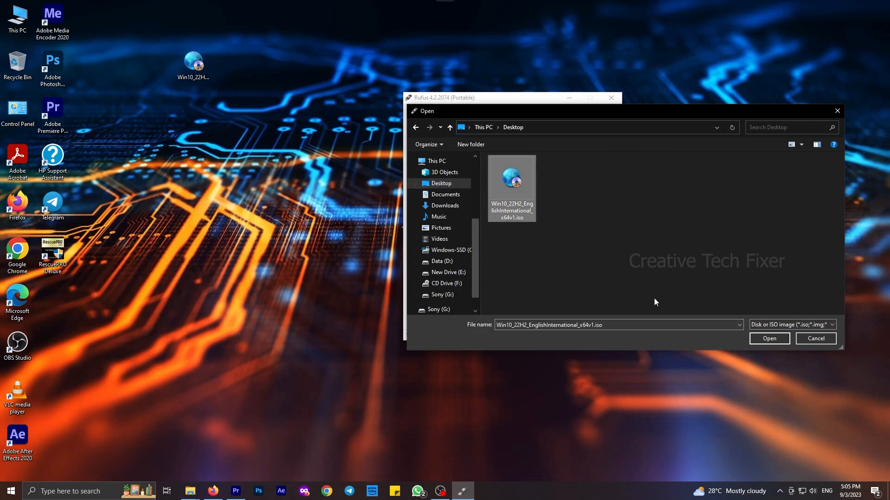
left_click(765, 339)
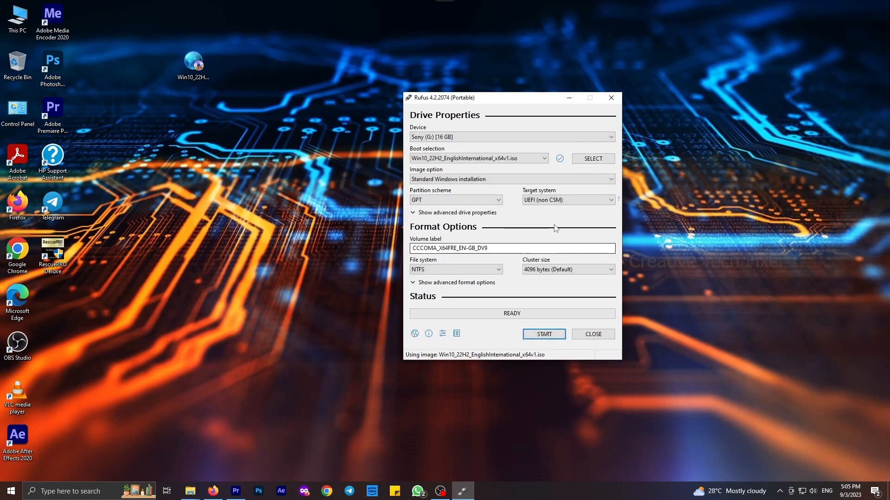
left_click_drag(500, 99, 428, 76)
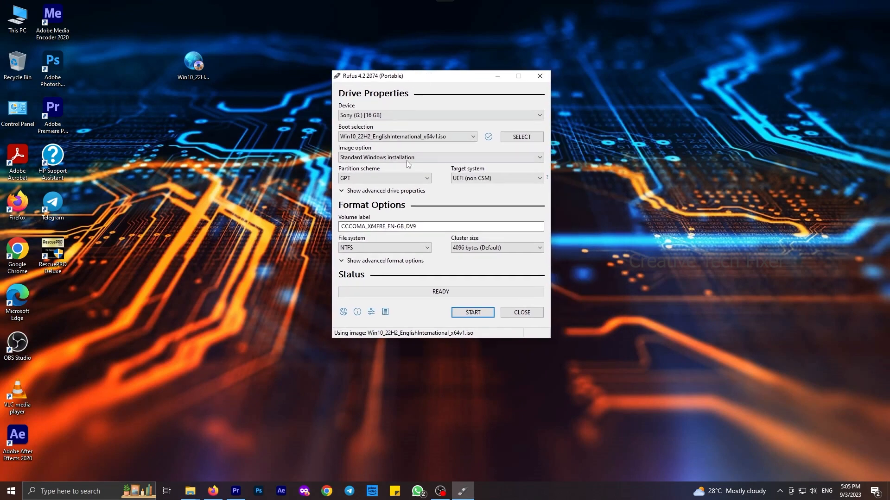
Try the MBR partition scheme and set it back to GPT.
left_click(423, 180)
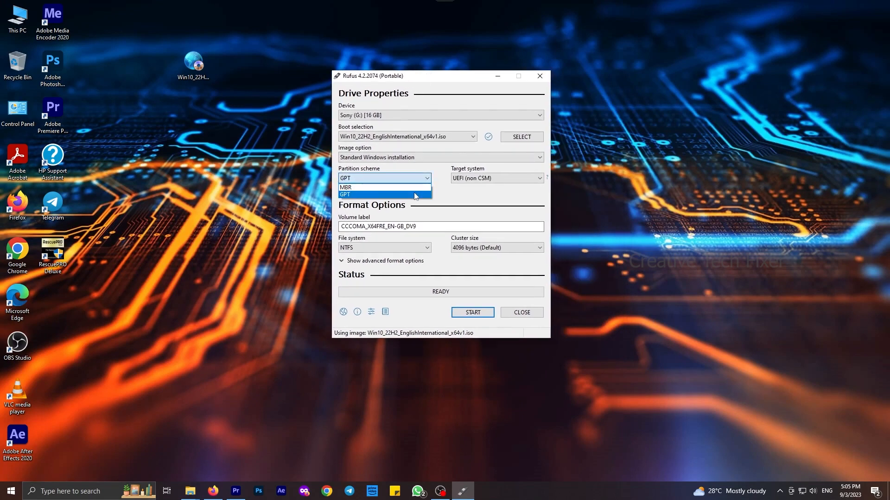
left_click(414, 188)
left_click(424, 180)
left_click(408, 195)
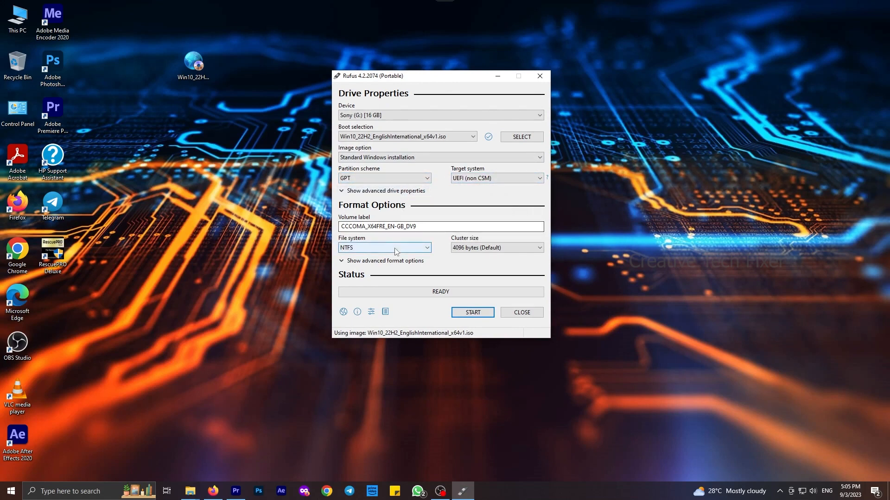
Write the image to Sony (G:) with only the regional options customization enabled, accept erasing its data, and close Rufus once finished.
left_click(461, 310)
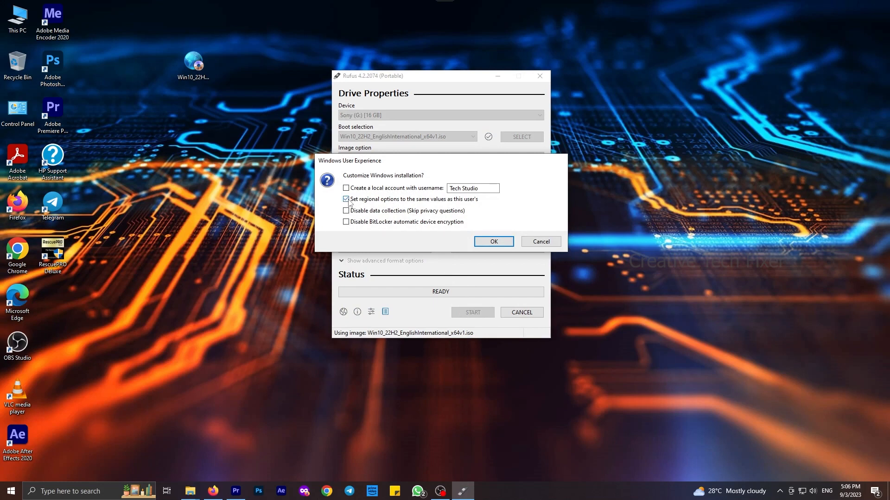
left_click(493, 241)
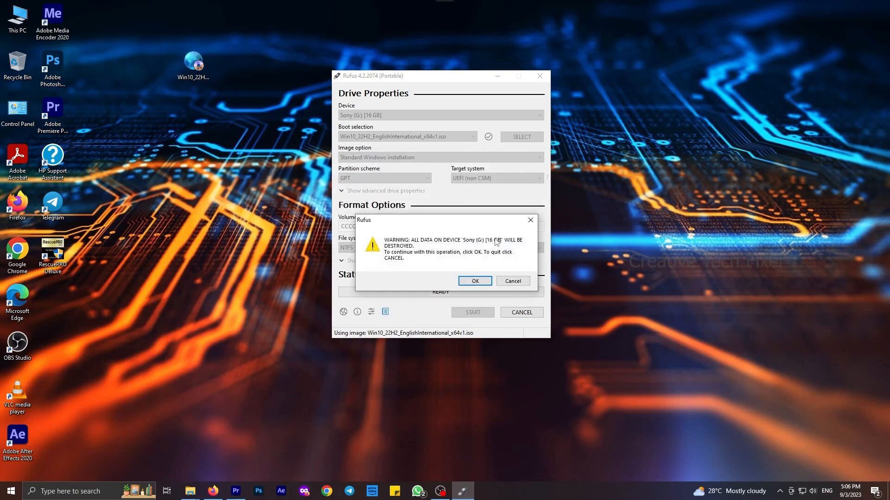
left_click(477, 281)
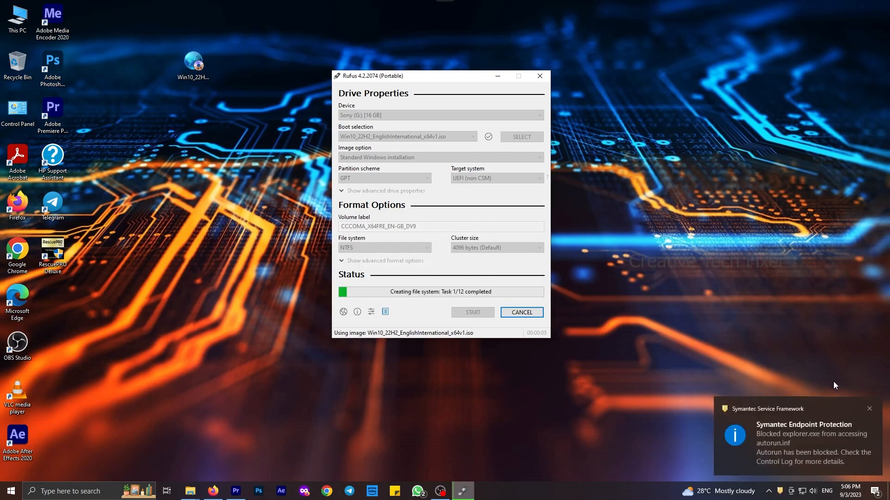
left_click(869, 409)
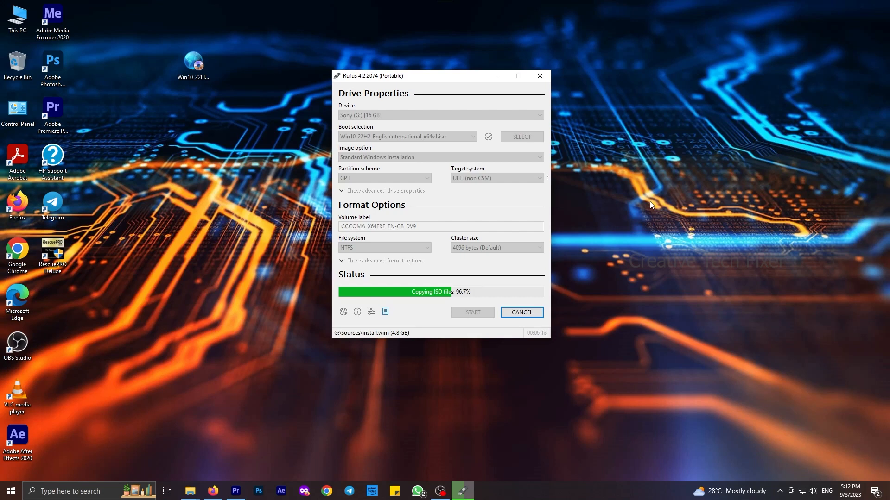
left_click(837, 438)
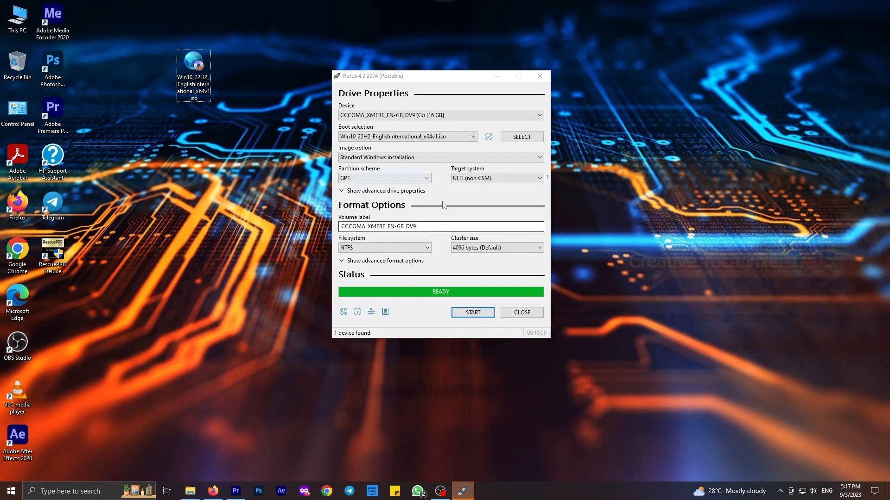
left_click(521, 314)
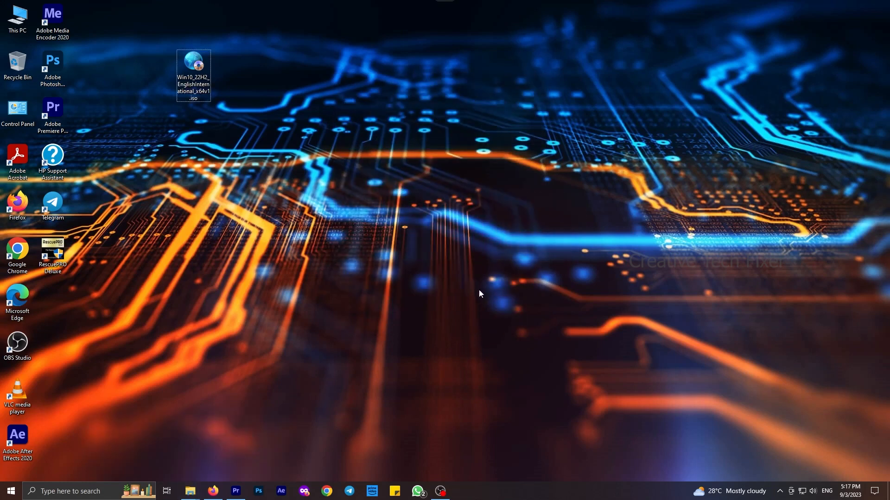
Open the CCCOMA_X64FRE_EN-GB_DV9 (G:) drive in File Explorer, examine its Windows setup files, and close the window.
mouse_move(194, 486)
left_click(220, 458)
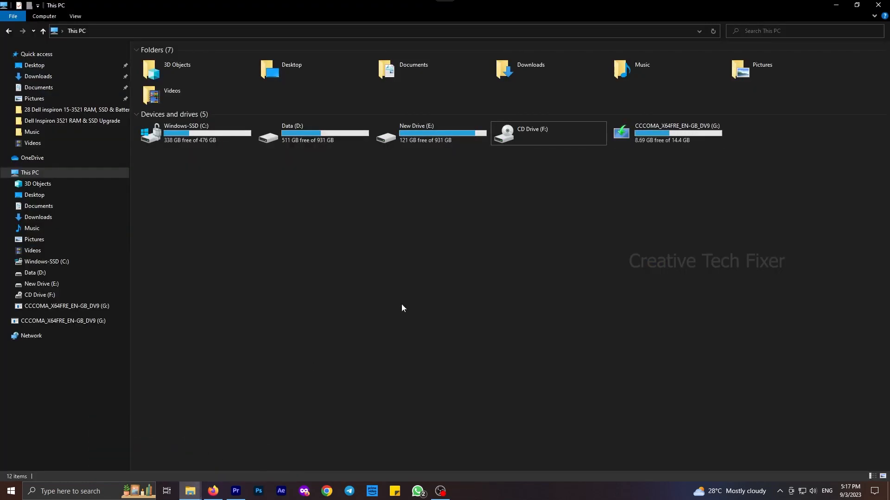
left_click(683, 125)
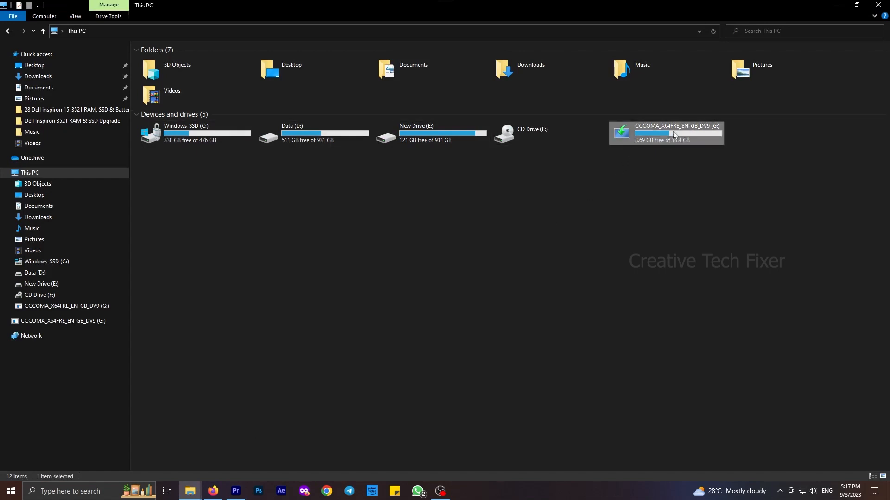
double_click(640, 139)
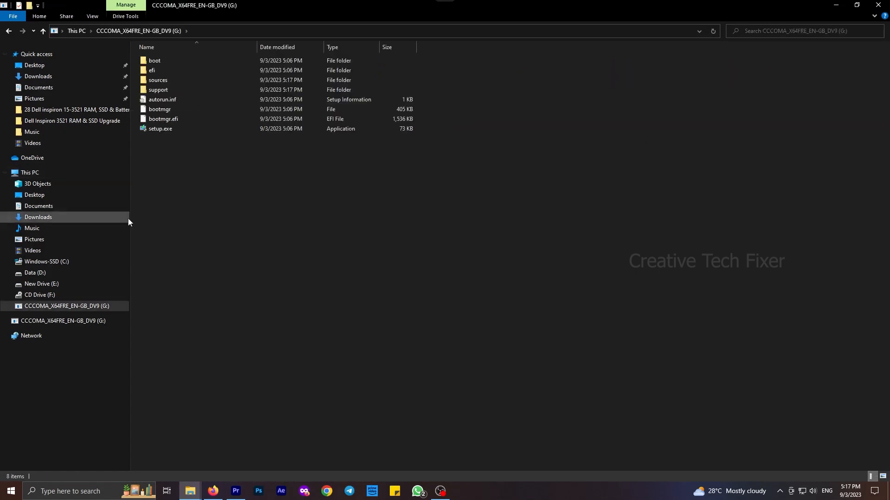
left_click(880, 7)
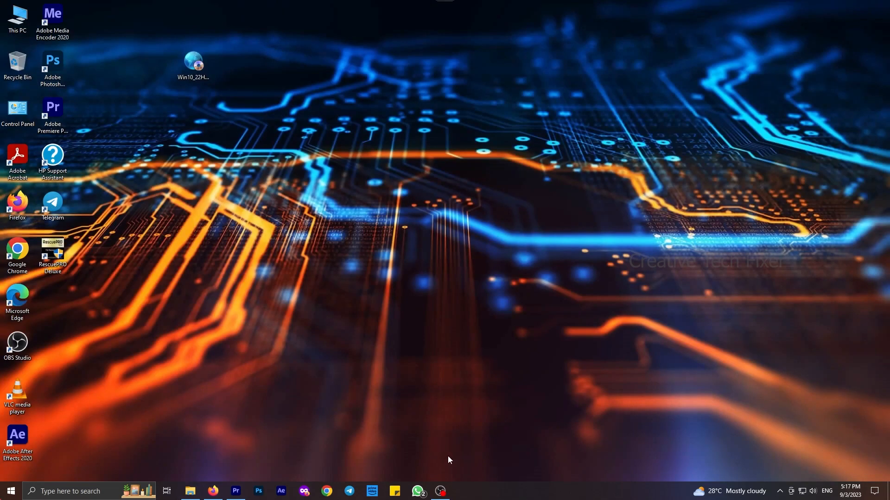